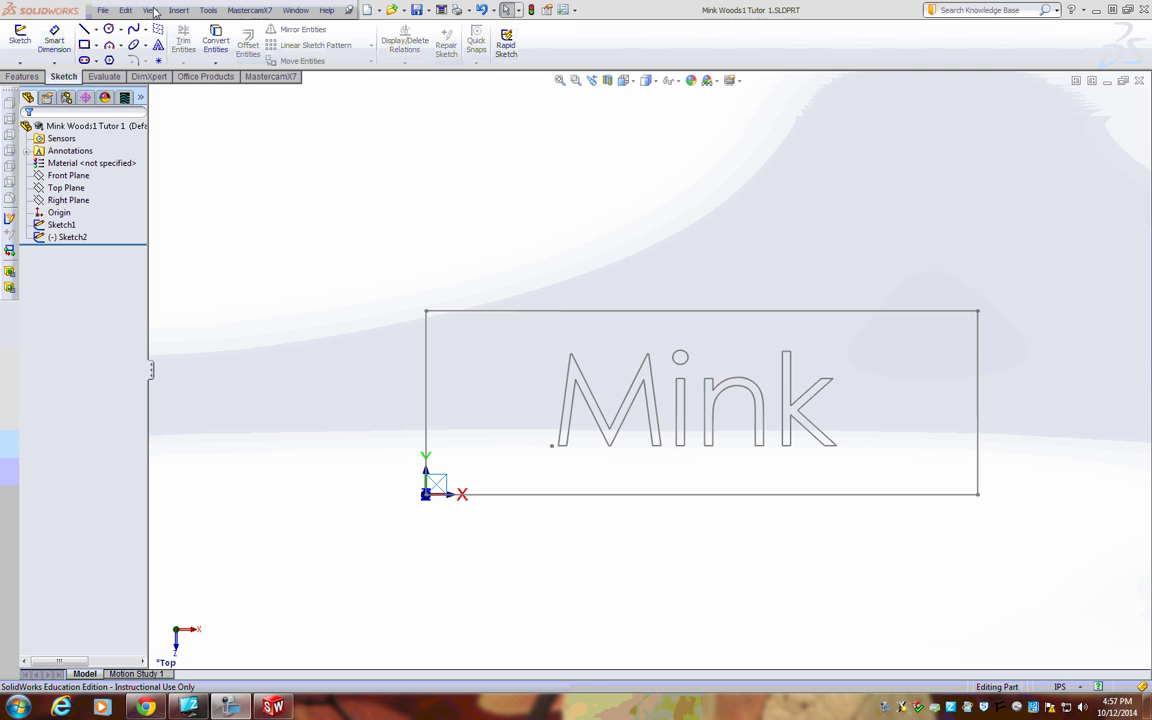
- Check the Mill Machines Manage List for MAXNC 3 AXIS MILL.mmd-7, then cancel without changes
click(246, 11)
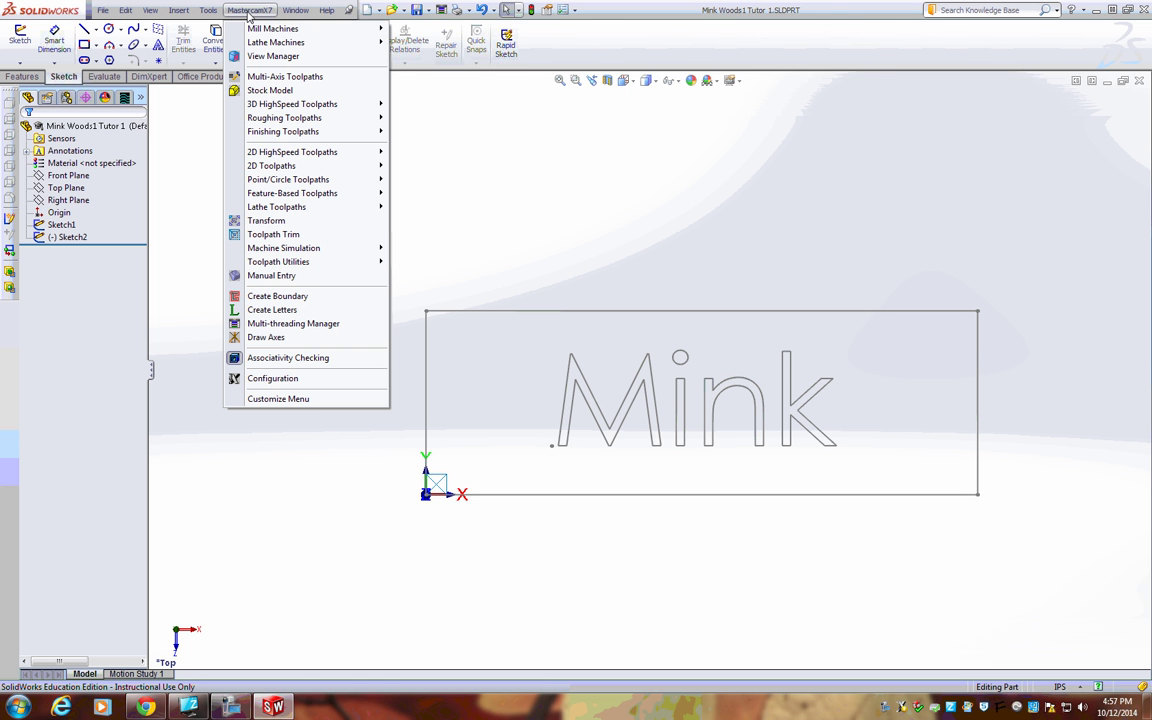
mouse_move(256, 30)
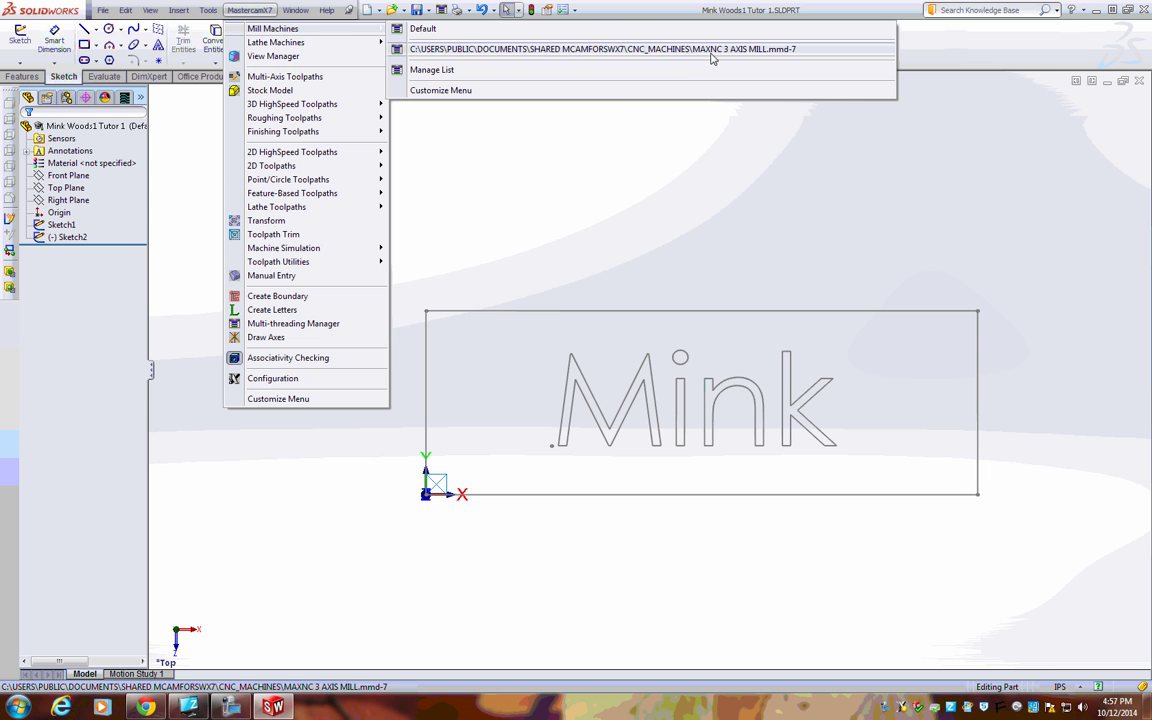
click(422, 76)
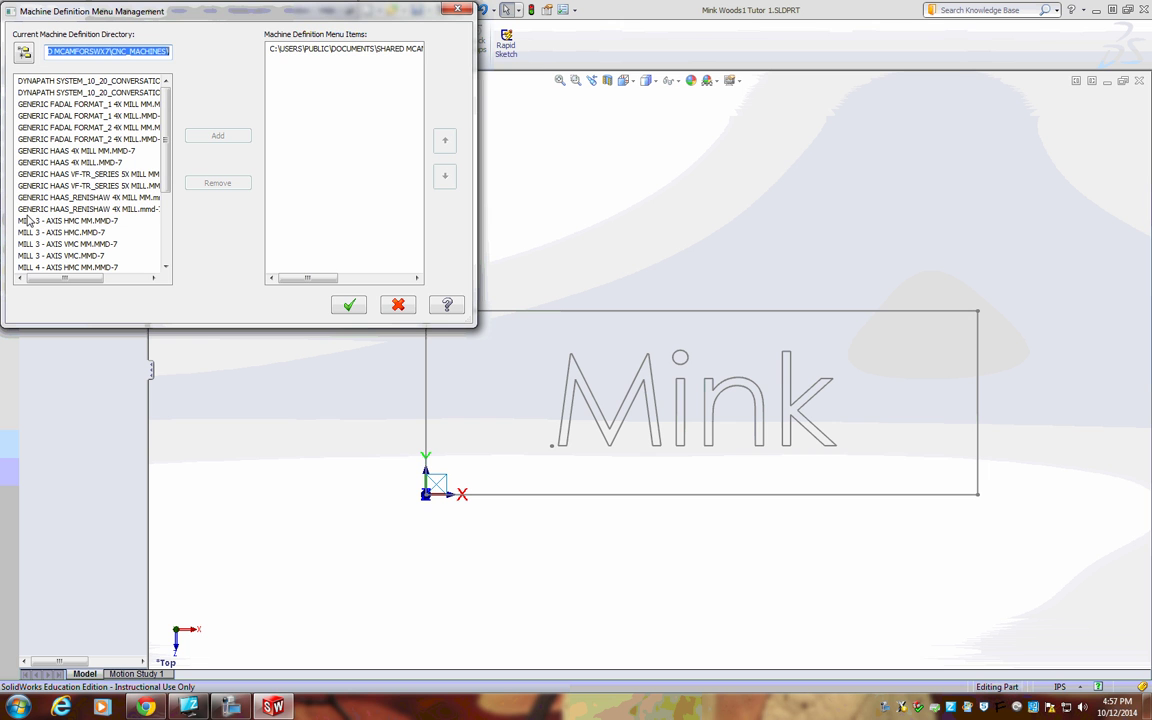
drag(307, 281, 379, 281)
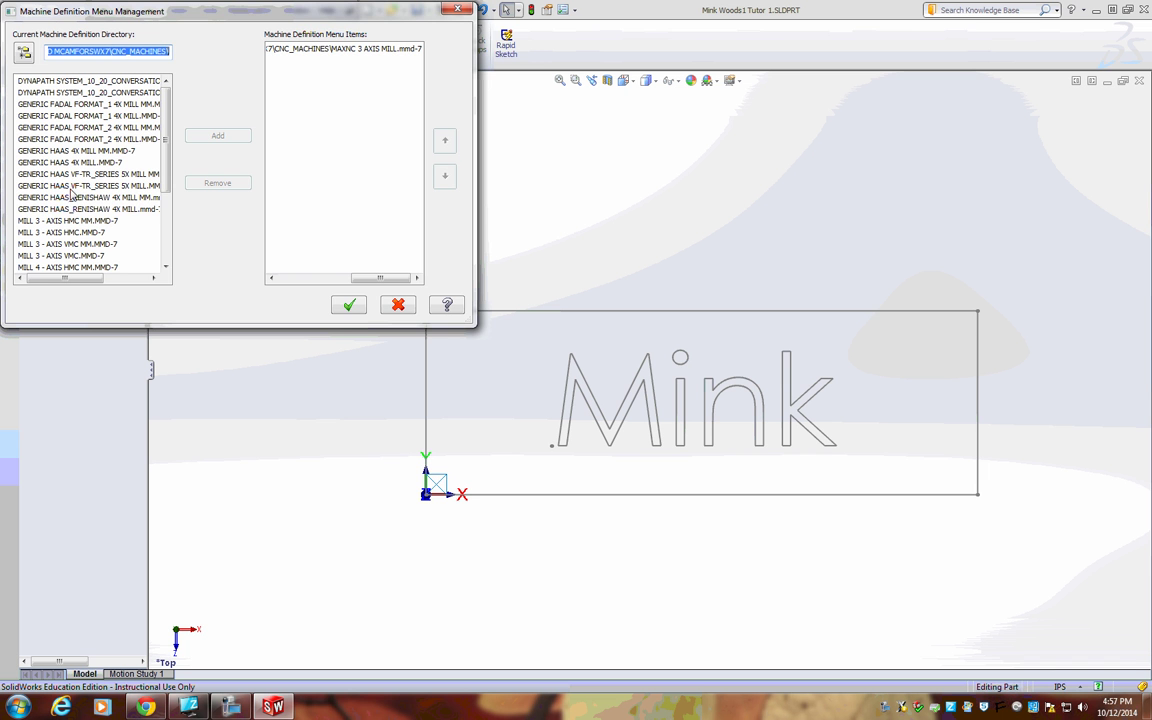
click(395, 303)
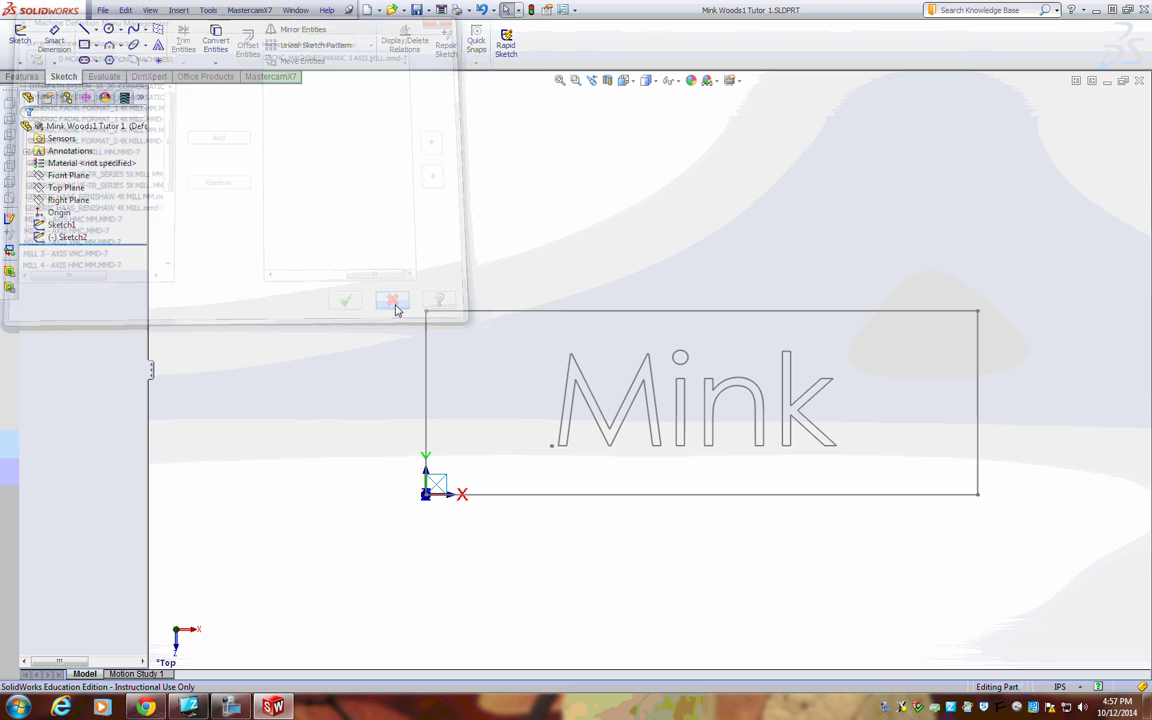
- Minimize SolidWorks to reveal the ZENworks application launcher
click(1096, 9)
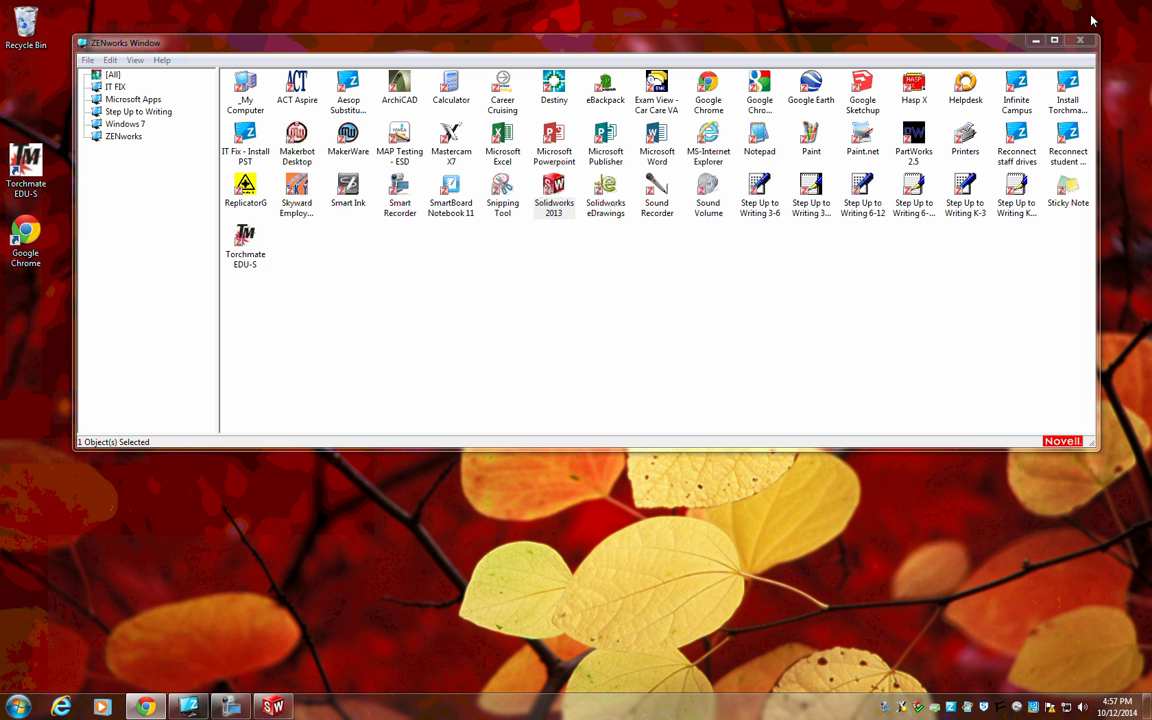
- Restore SolidWorks, widen the Mastercam Toolpath Manager panel, and open the Mill Machines list
click(286, 708)
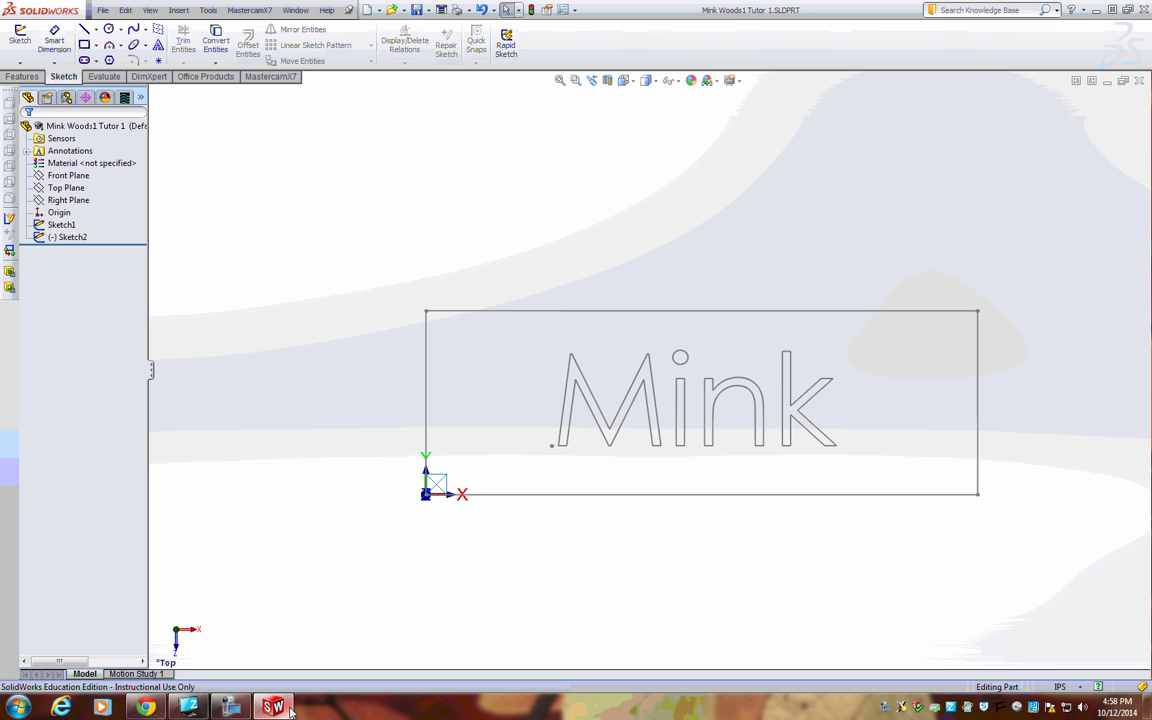
click(125, 98)
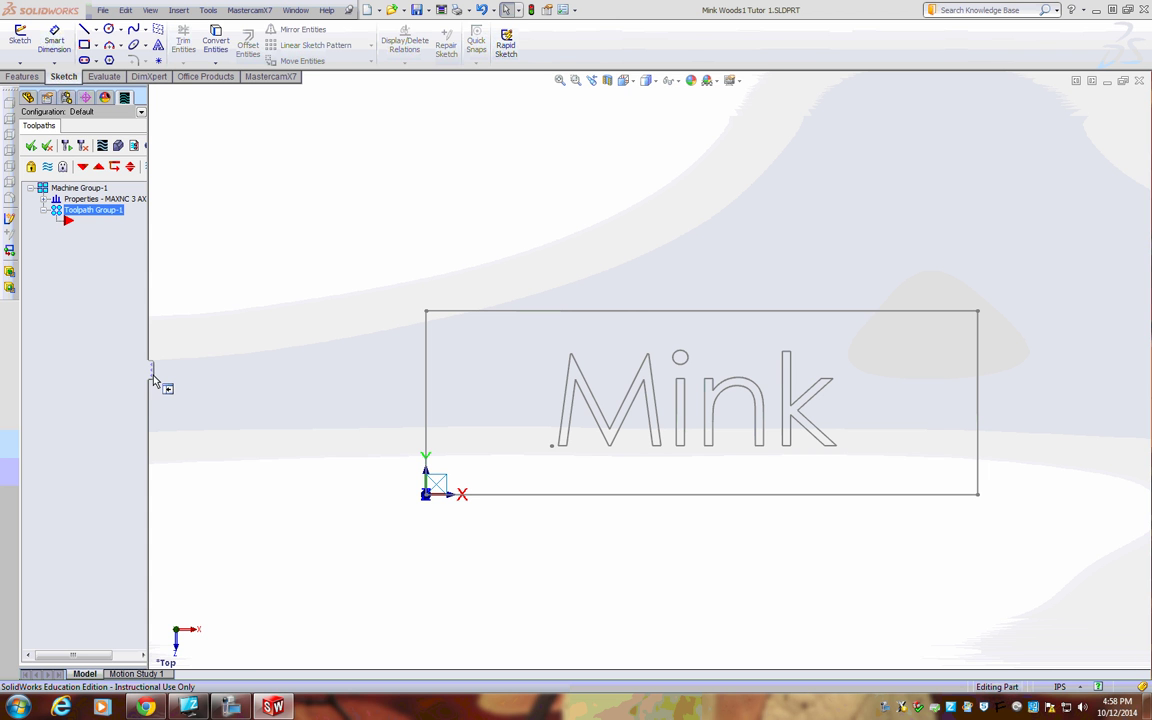
drag(157, 378, 186, 372)
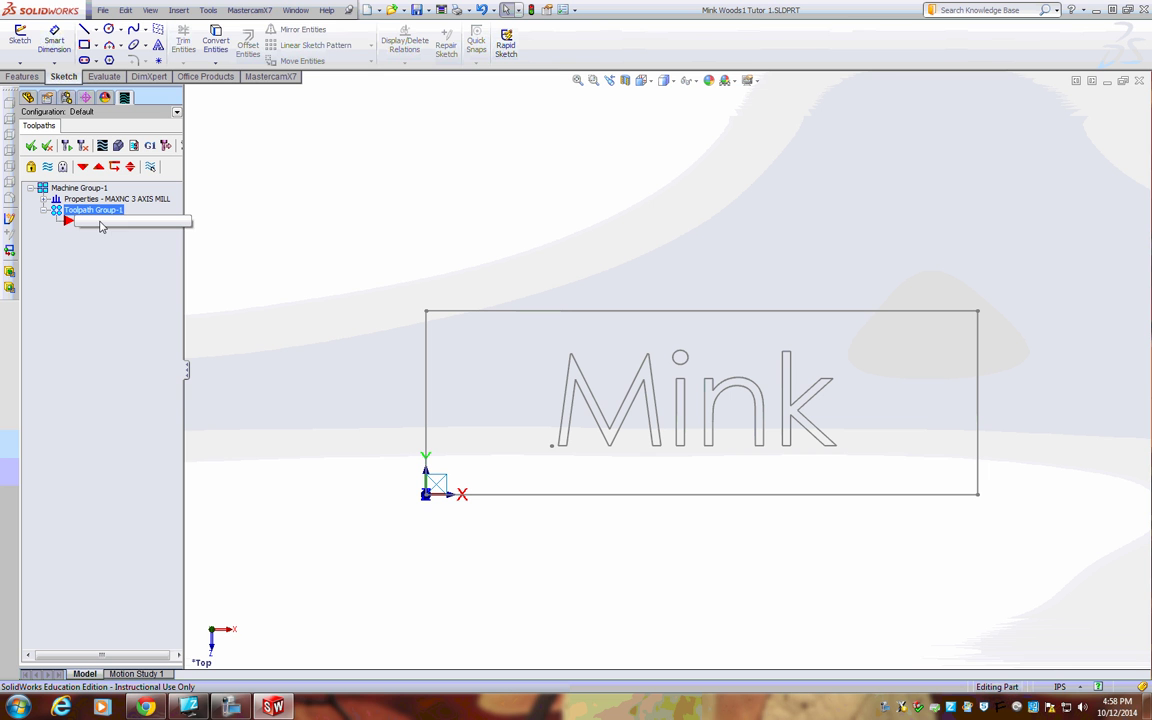
click(243, 13)
mouse_move(267, 30)
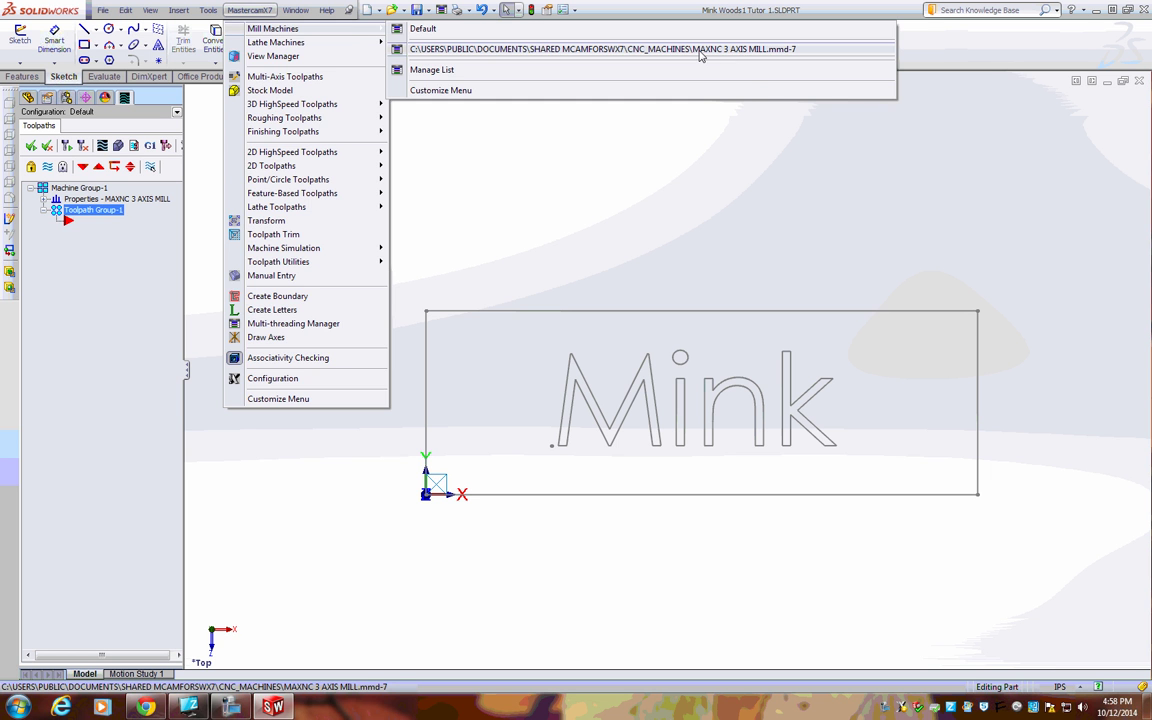
- Create a MAXNC 3 AXIS MILL machine group, then delete Machine Group-1 via Groups > Delete
click(635, 49)
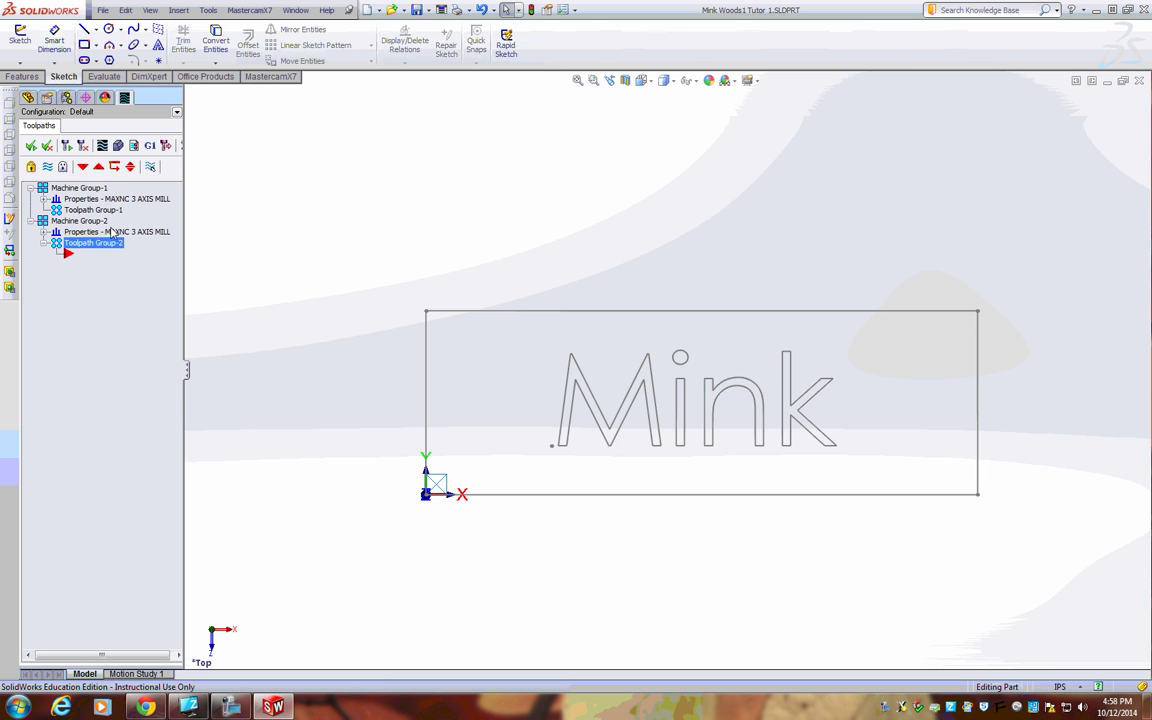
click(82, 187)
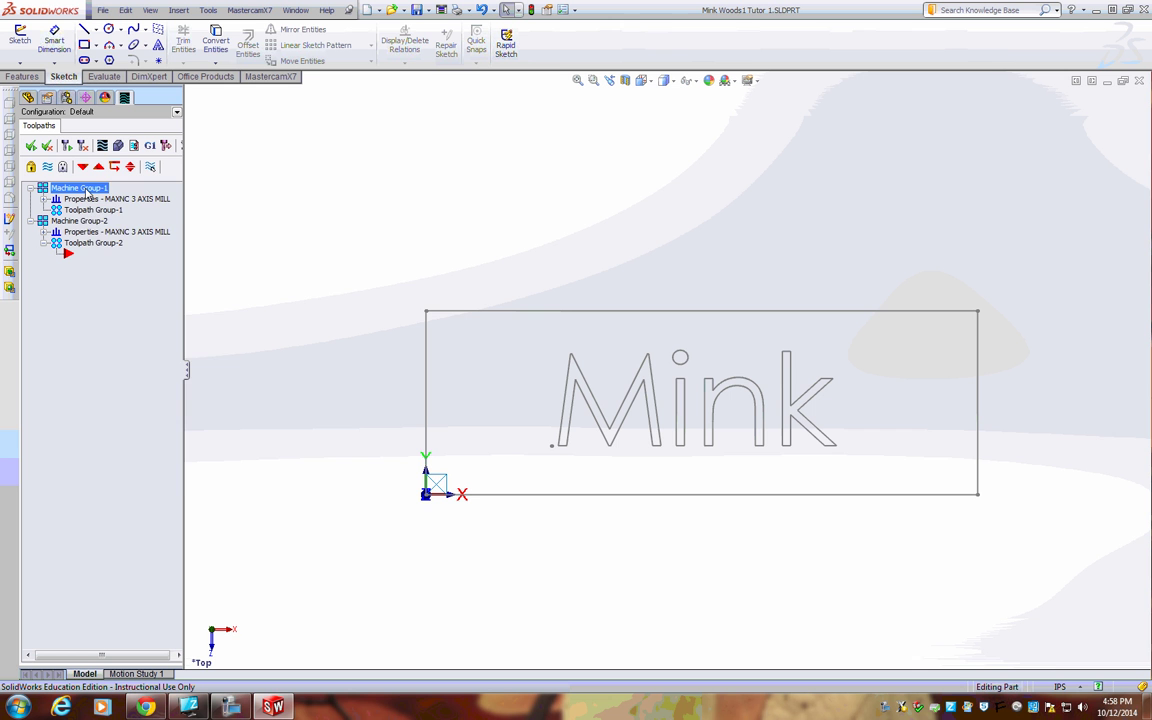
right_click(87, 191)
mouse_move(145, 249)
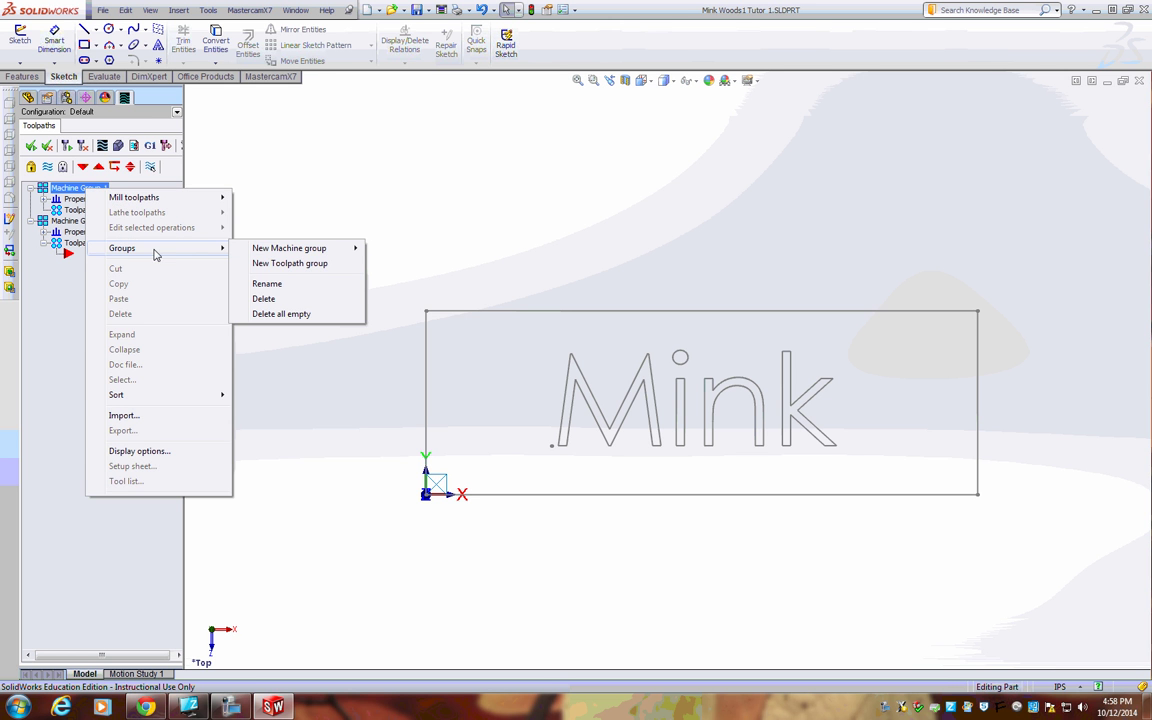
click(266, 298)
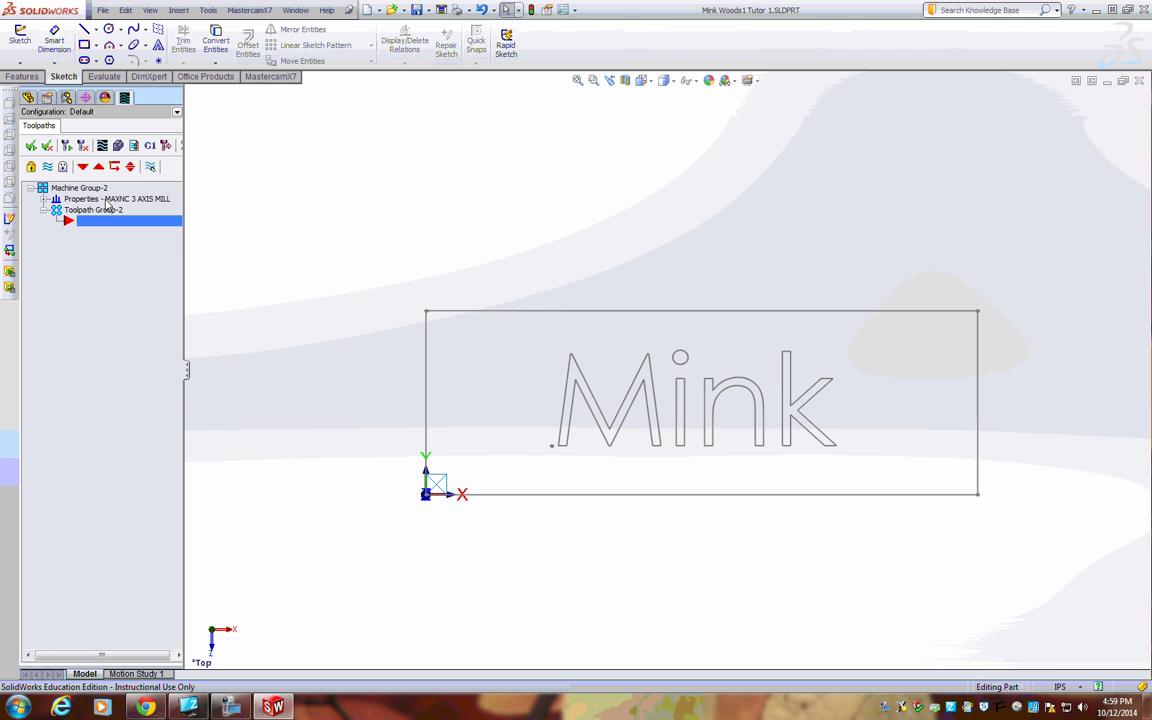
- Open Machine Group-2's Stock setup, enable wireframe stock display, and set the origin at the left corner
click(43, 199)
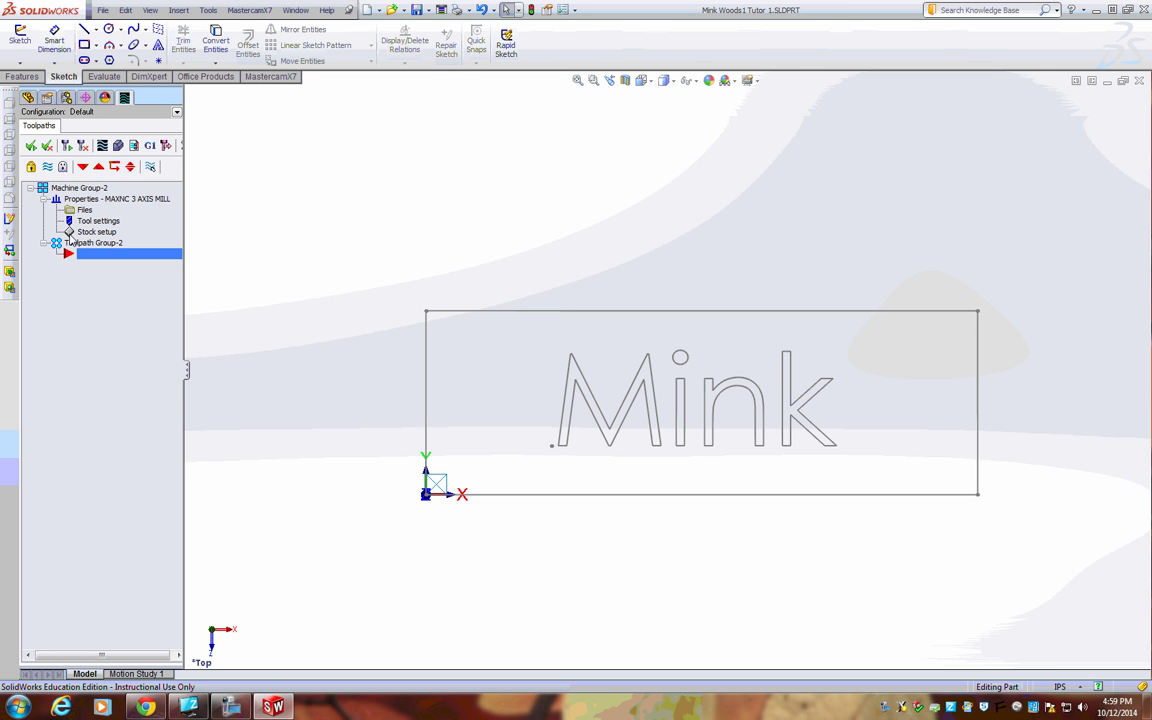
click(43, 200)
click(43, 200)
double_click(90, 234)
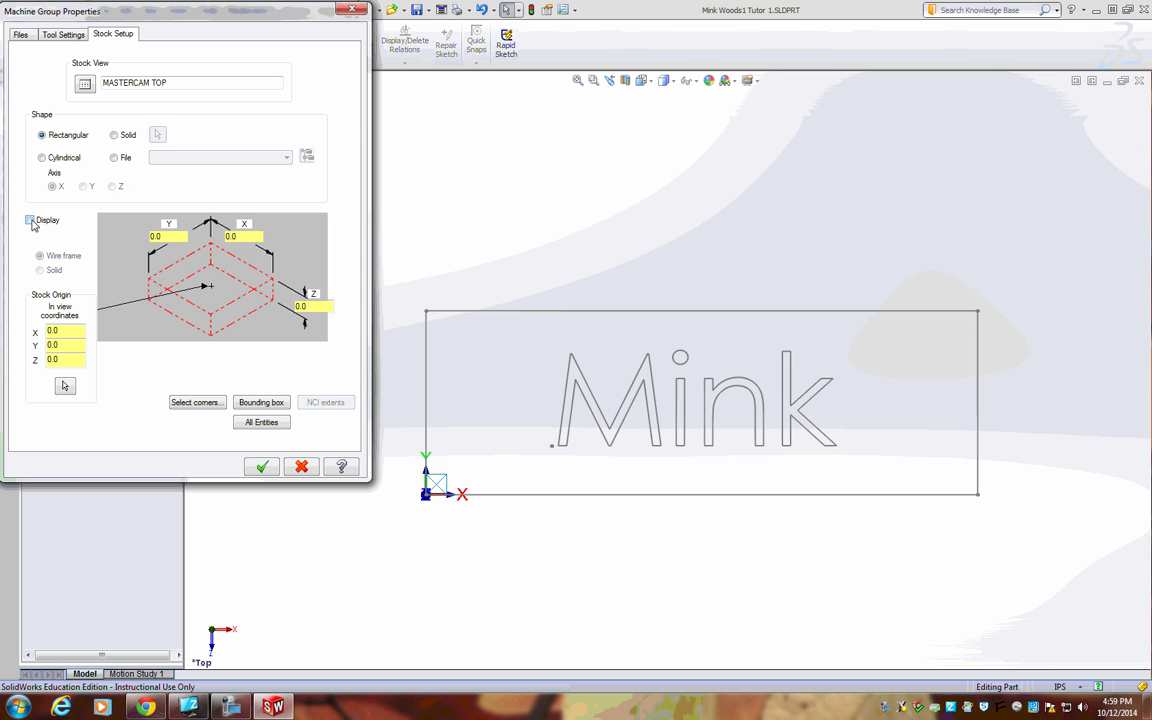
click(30, 220)
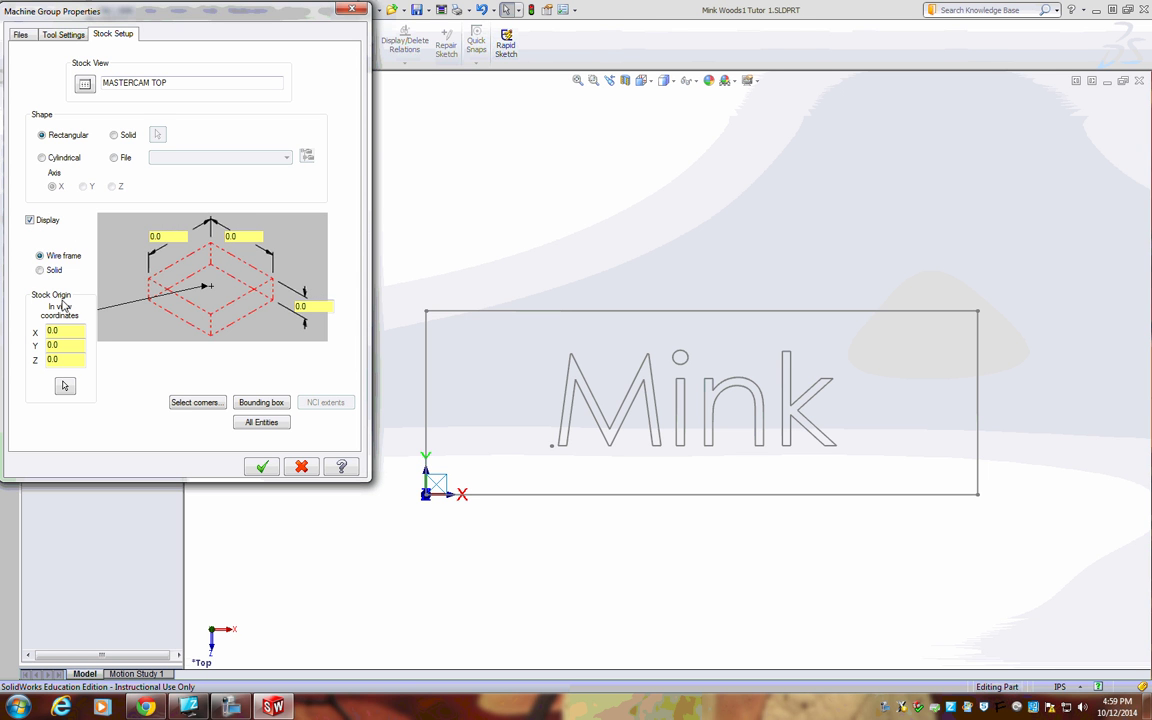
click(149, 282)
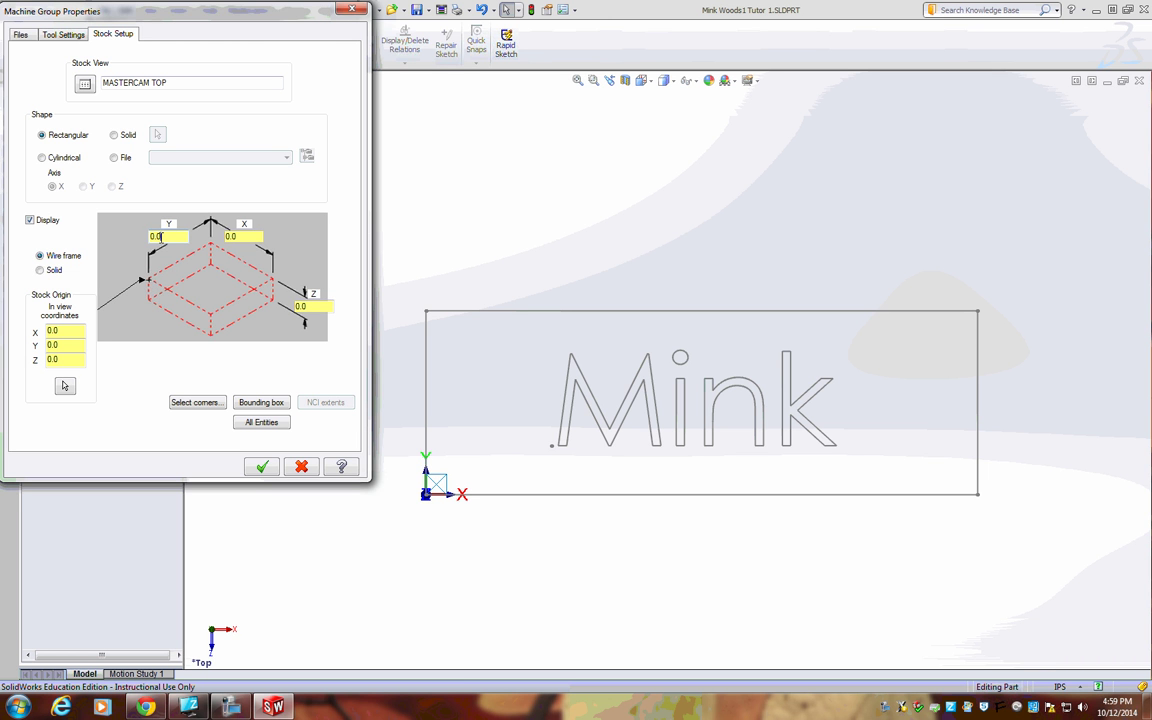
- Enter stock dimension values, X 6 and Y 2, in the stock setup fields
click(153, 236)
text(2)
click(226, 238)
text(6)
click(152, 236)
text(0)
- Size the stock from the sketch origin to the rectangle's top-right corner
click(196, 405)
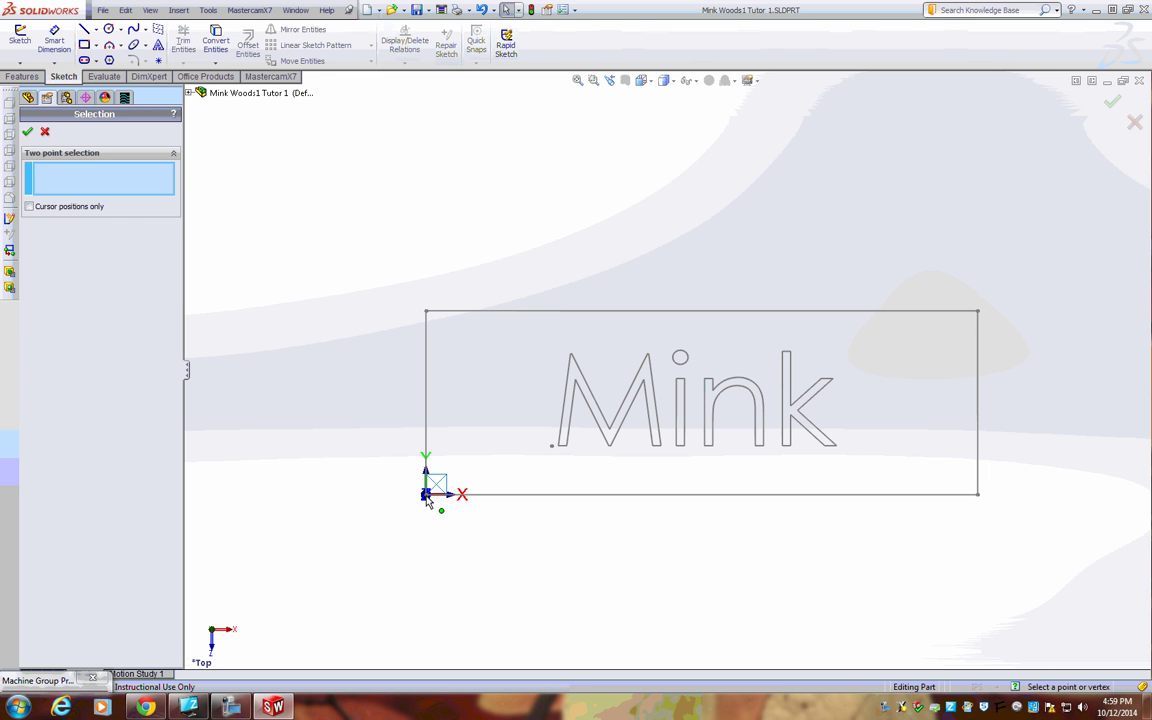
click(427, 493)
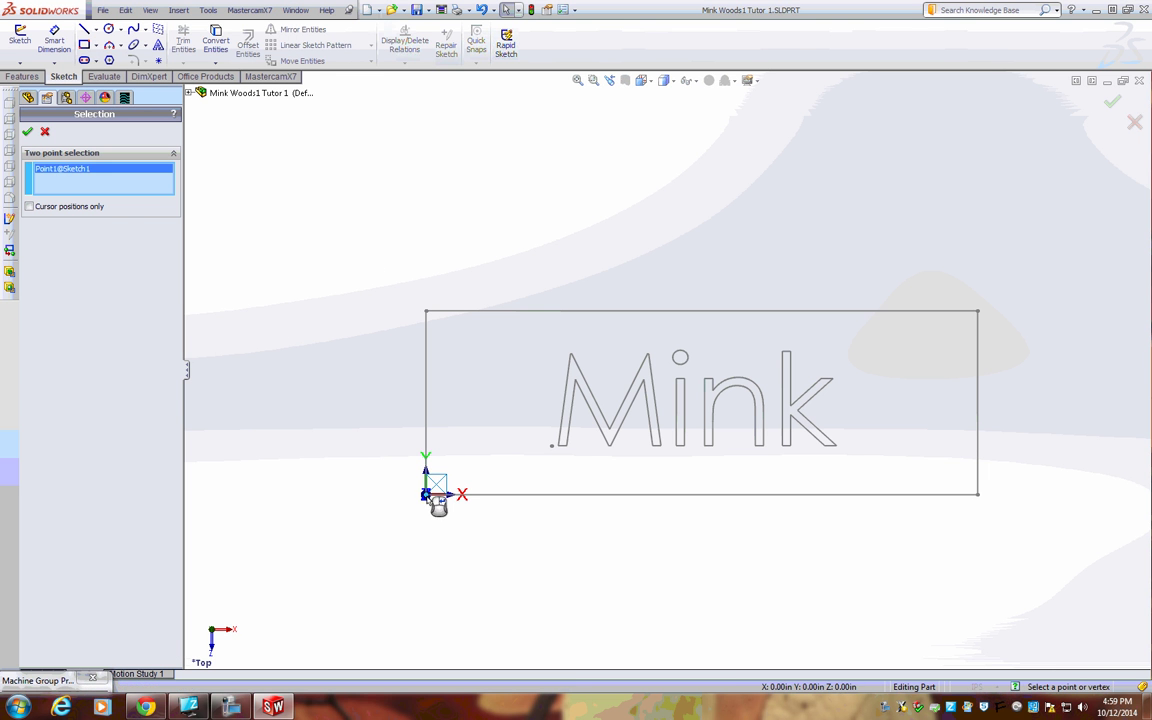
click(978, 314)
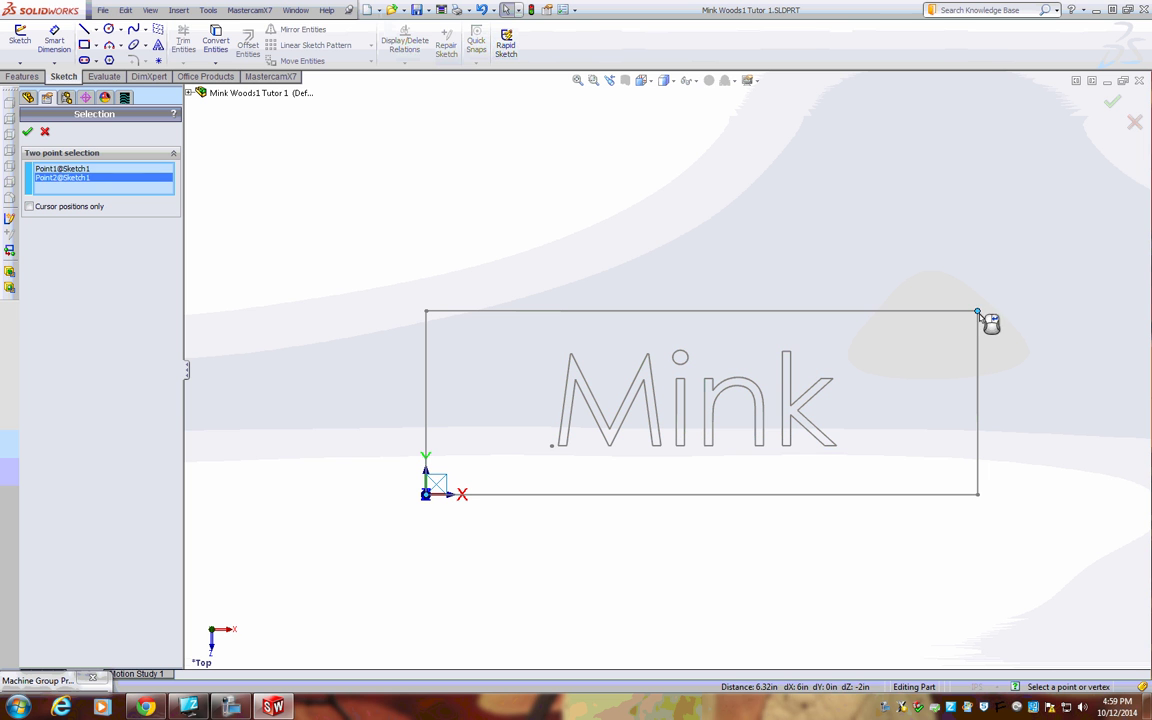
click(26, 133)
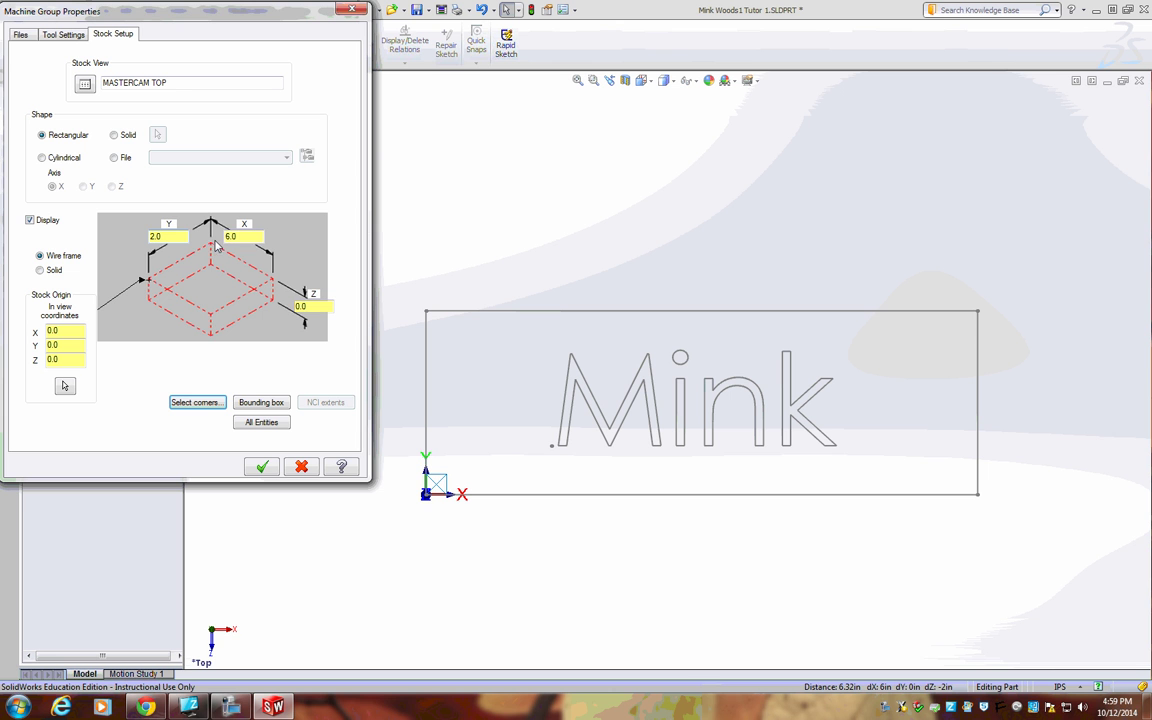
- Set the stock thickness Z to .75 and apply the stock setup
double_click(300, 306)
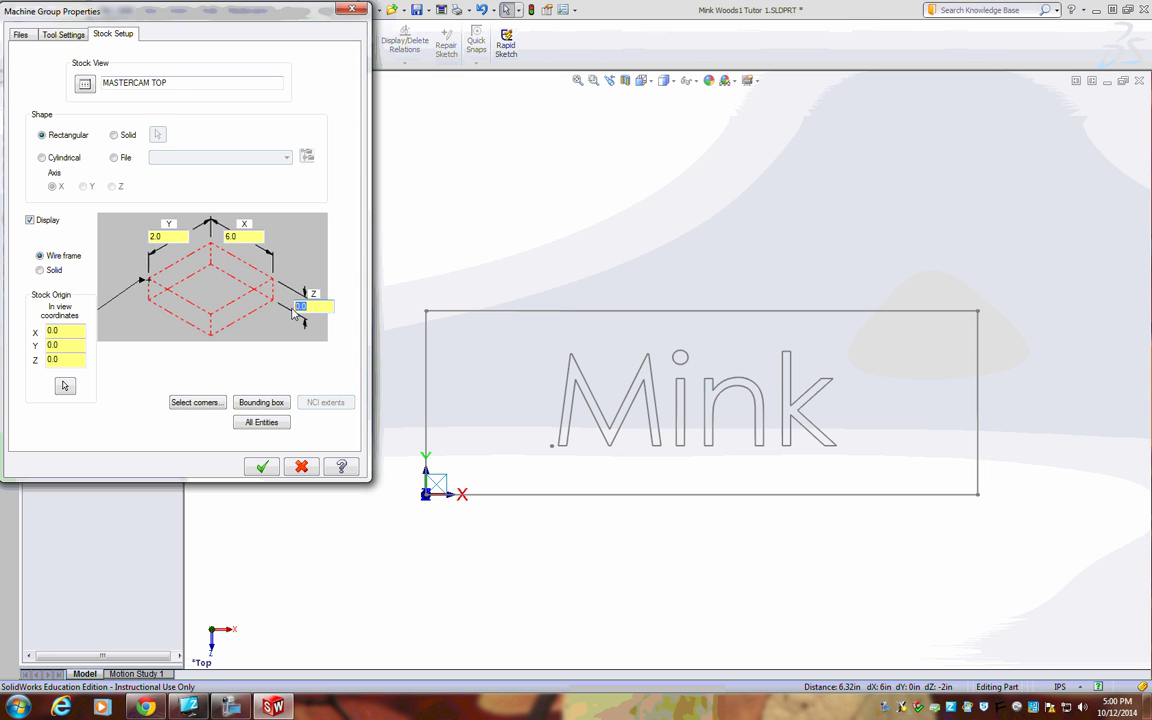
key(BackSpace)
text(.75)
click(262, 467)
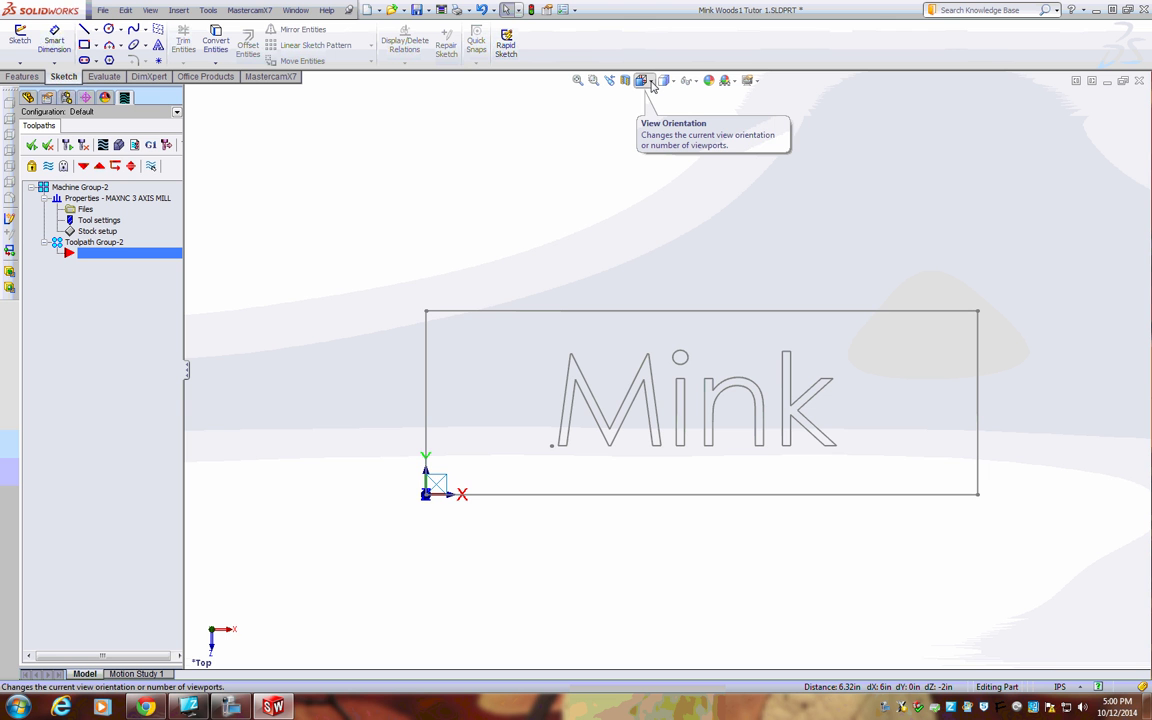
- Switch to the Isometric view to see the Mink sketch over its wireframe stock
click(651, 86)
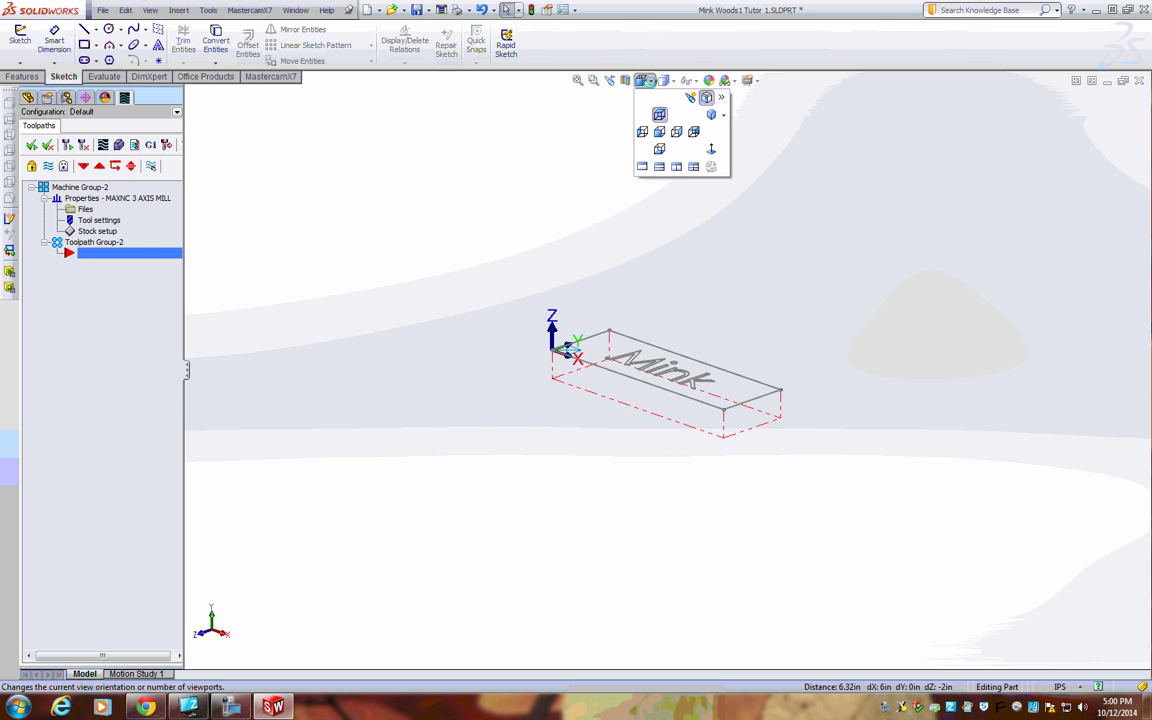
click(713, 118)
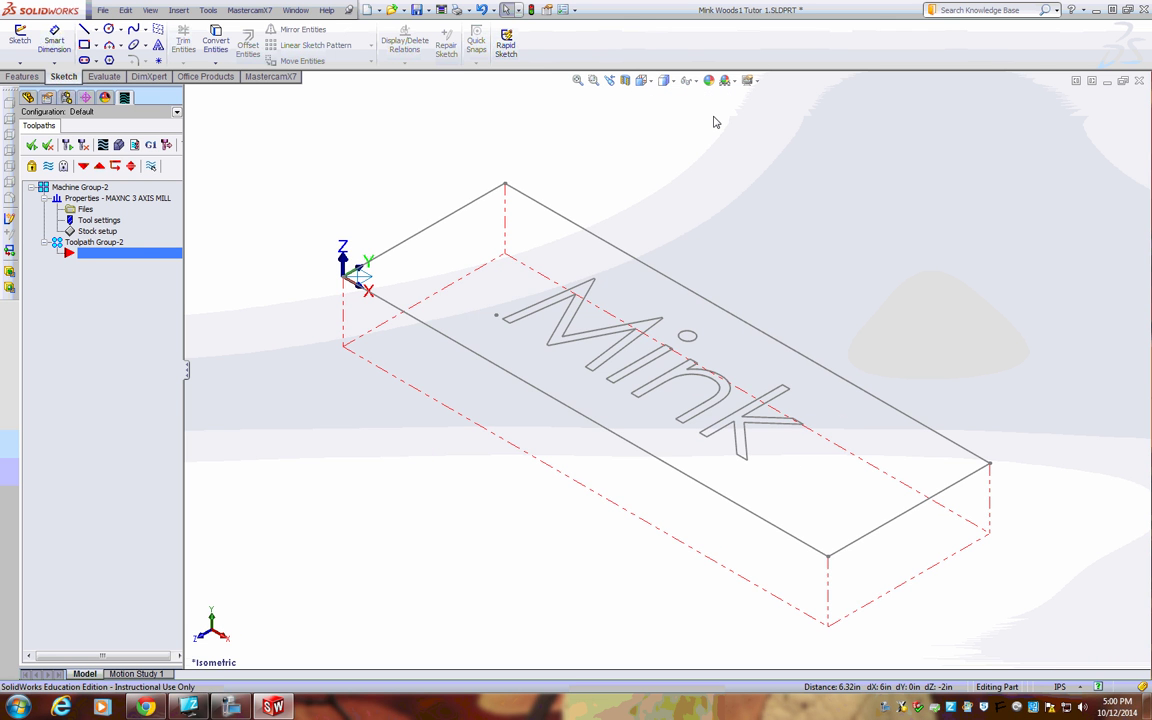